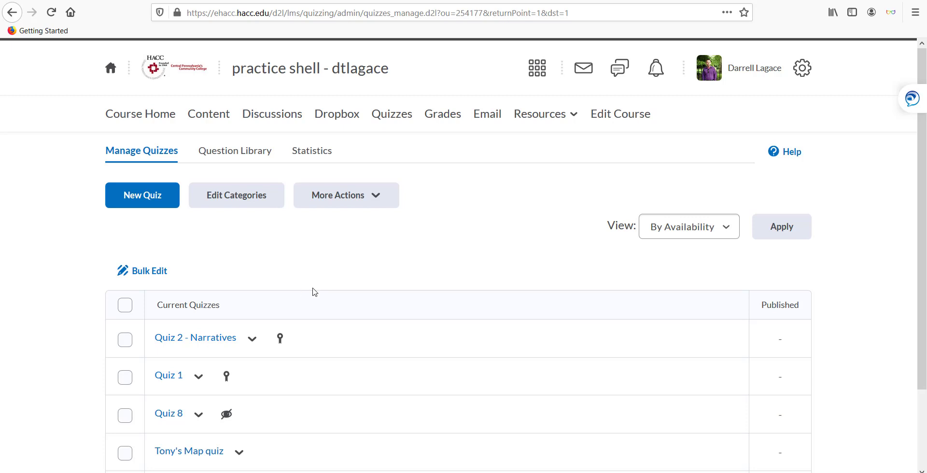
Open Quiz 2 - Narratives for editing and bring up its Restrictions timing options.
click(253, 341)
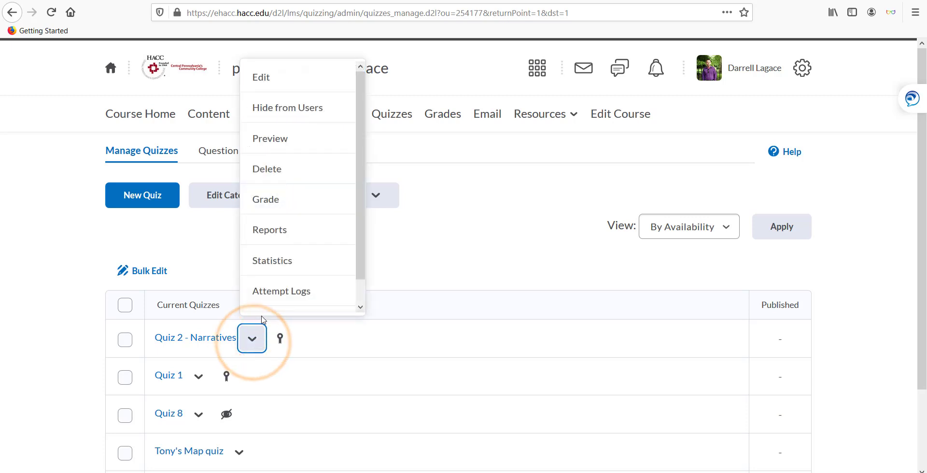
click(290, 75)
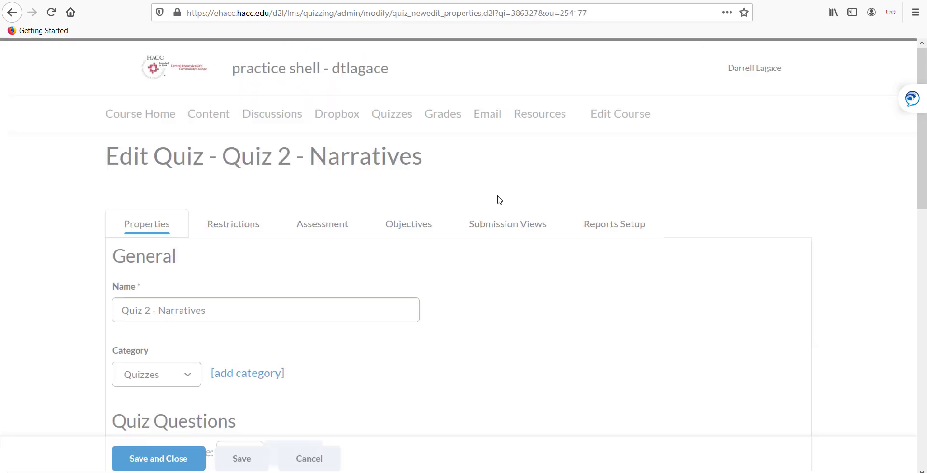
click(250, 223)
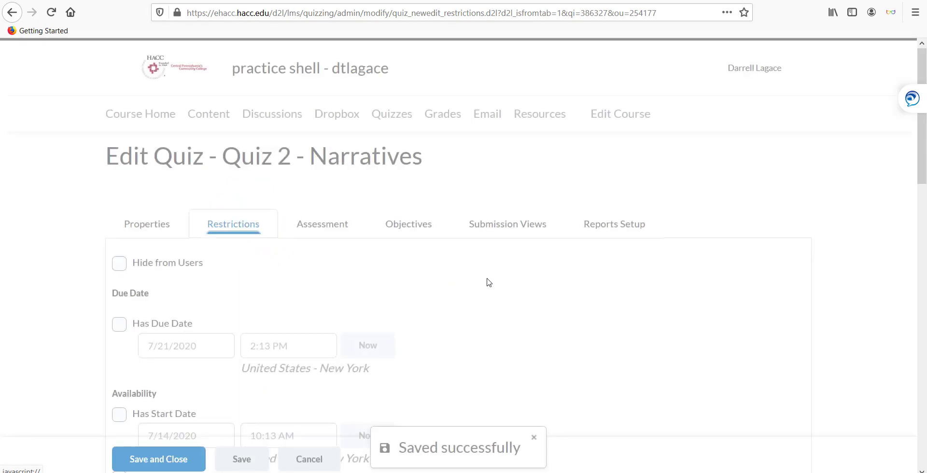
scroll(538, 294, down, 4)
scroll(539, 294, down, 4)
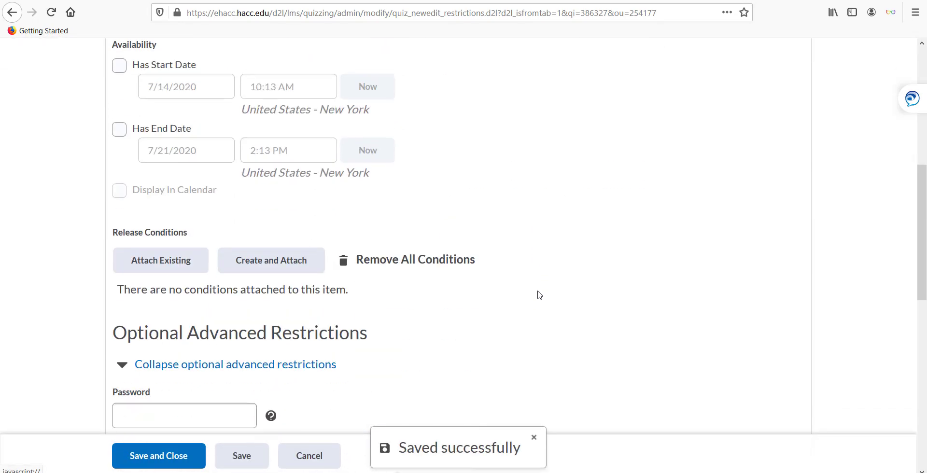
scroll(539, 294, down, 2)
scroll(539, 295, down, 2)
scroll(539, 294, down, 3)
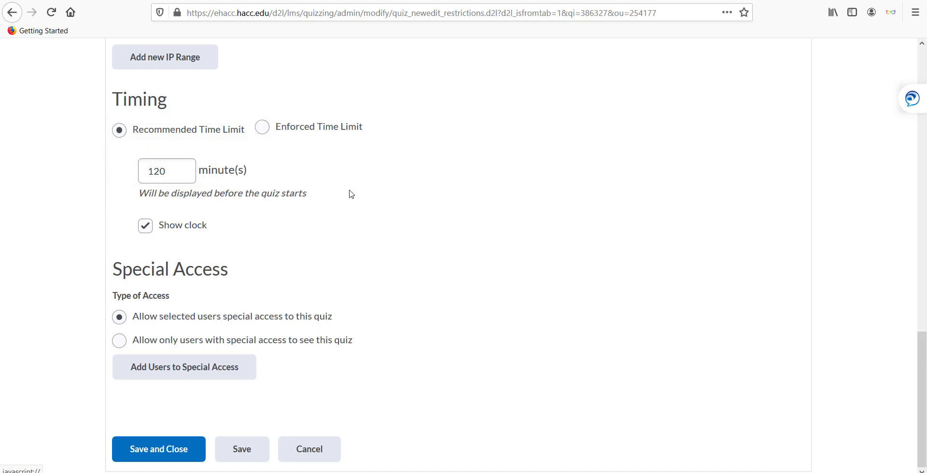
Enforce a 3-minute time limit, keeping a 1-minute grace period that blocks further changes.
click(264, 128)
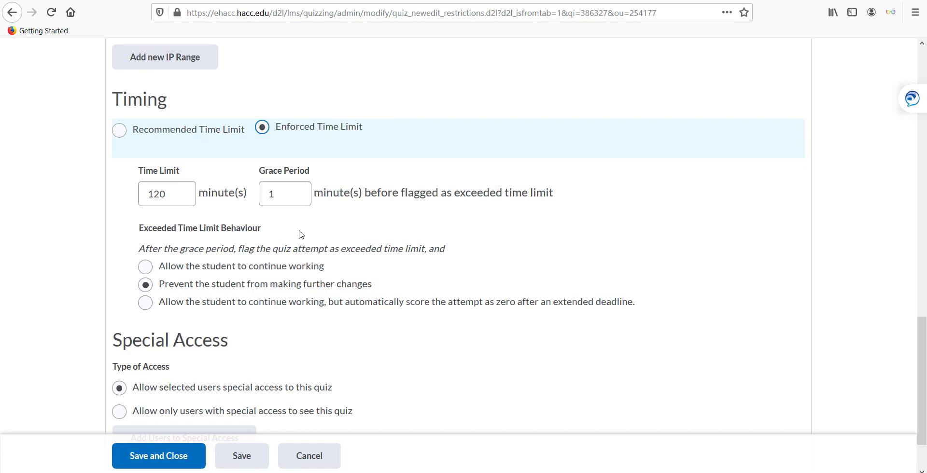
double_click(192, 193)
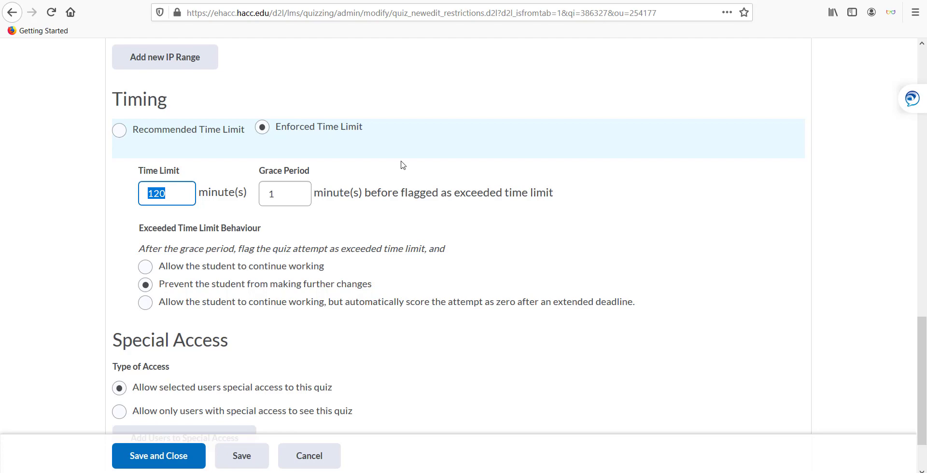
text(3)
click(307, 190)
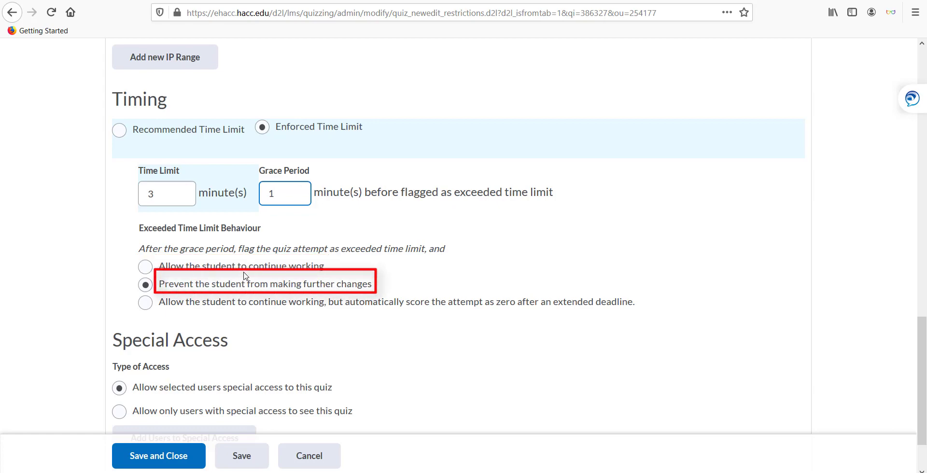
click(247, 288)
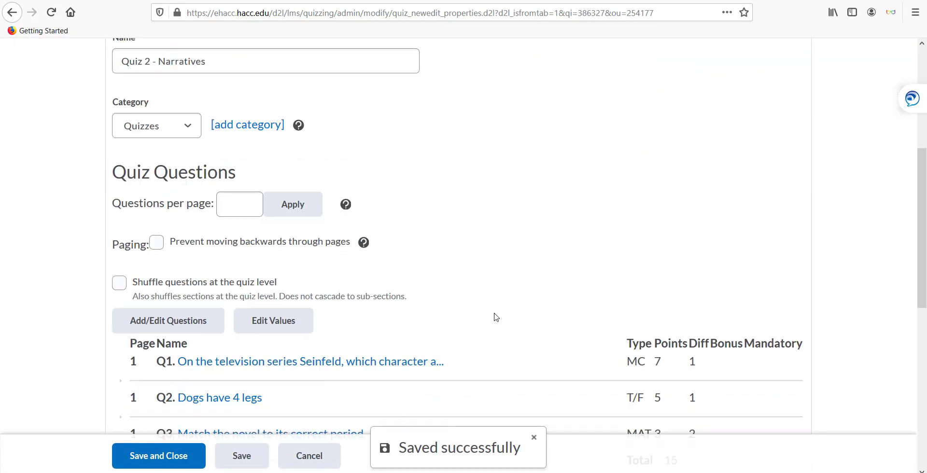
scroll(495, 317, down, 2)
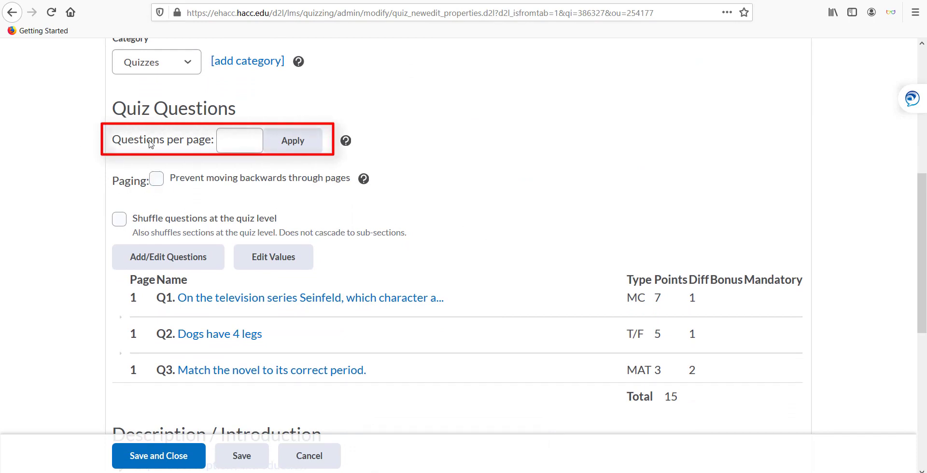
Enter 1 question per page and prevent moving backwards through pages.
click(229, 139)
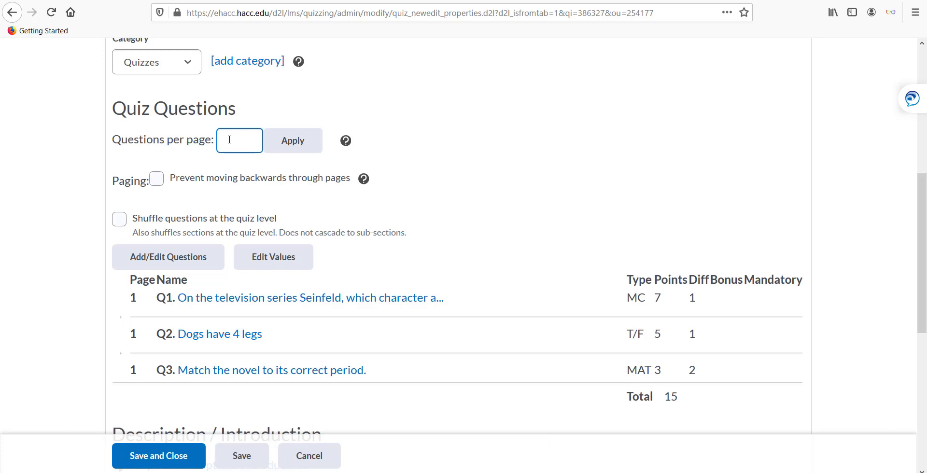
click(229, 139)
text(1)
click(156, 179)
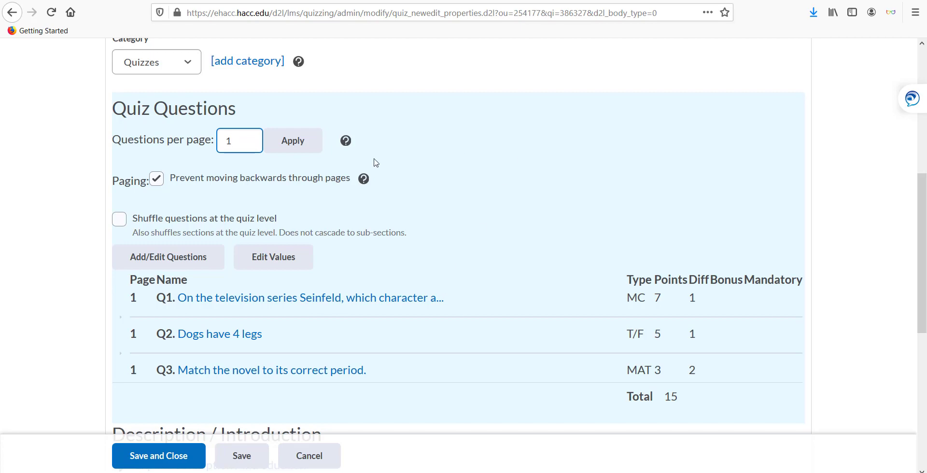
Apply the one-question-per-page paging and turn on quiz-level question shuffling.
click(281, 144)
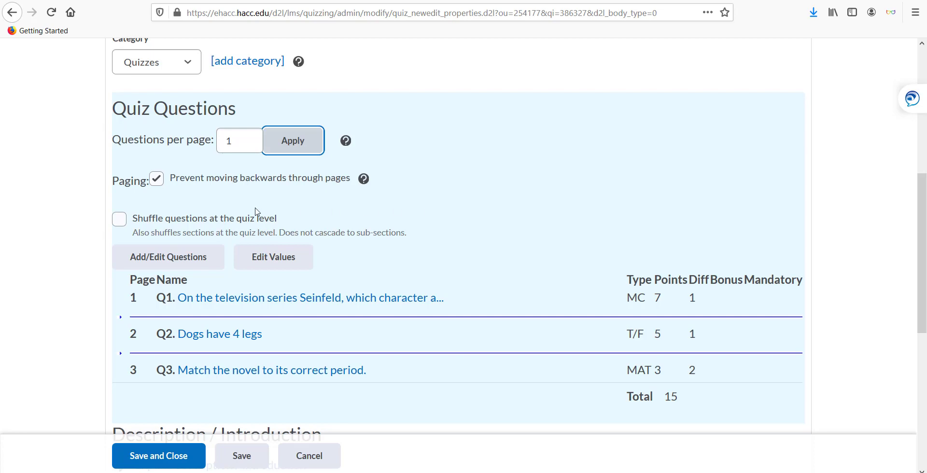
click(119, 219)
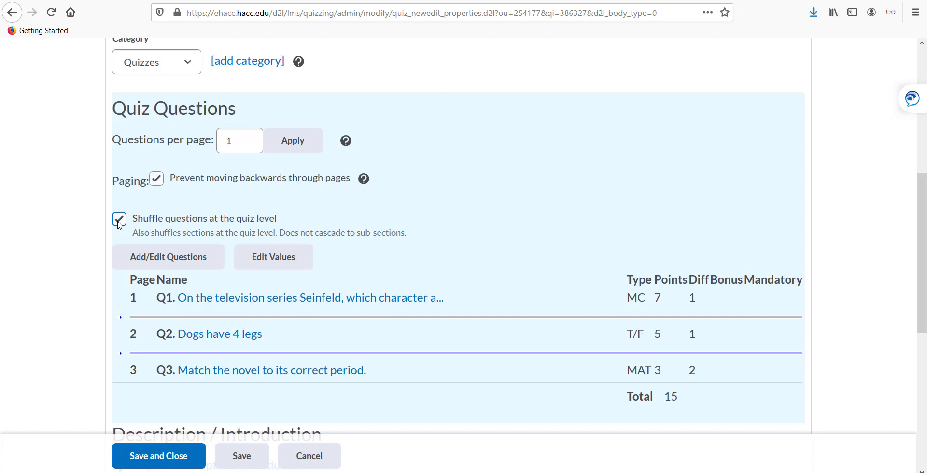
Make the Seinfeld question randomize its answers for each student and save it.
click(155, 259)
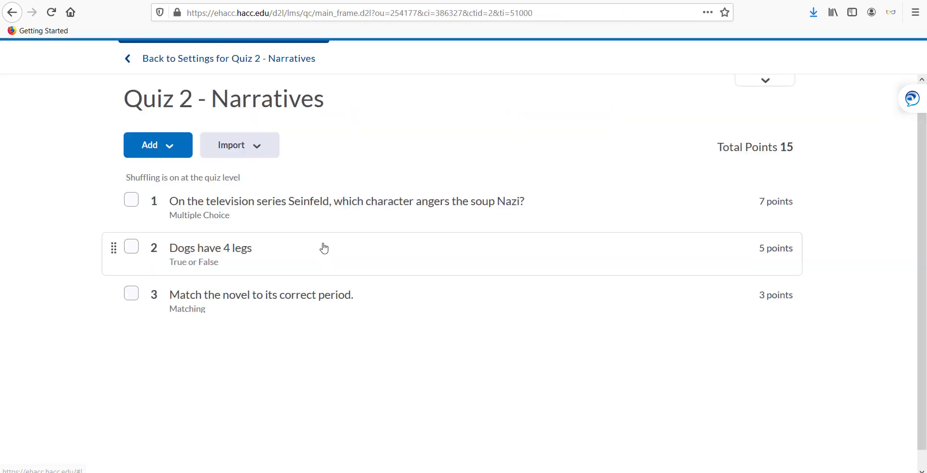
click(327, 211)
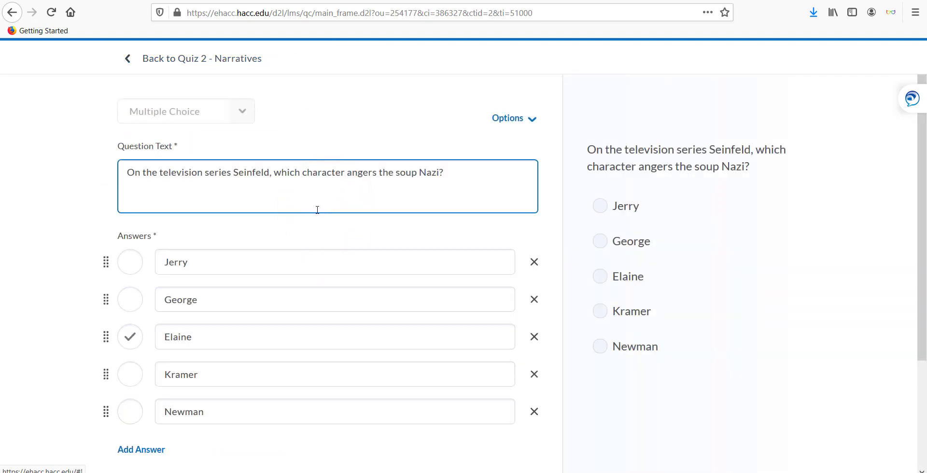
scroll(57, 193, down, 3)
scroll(56, 191, down, 2)
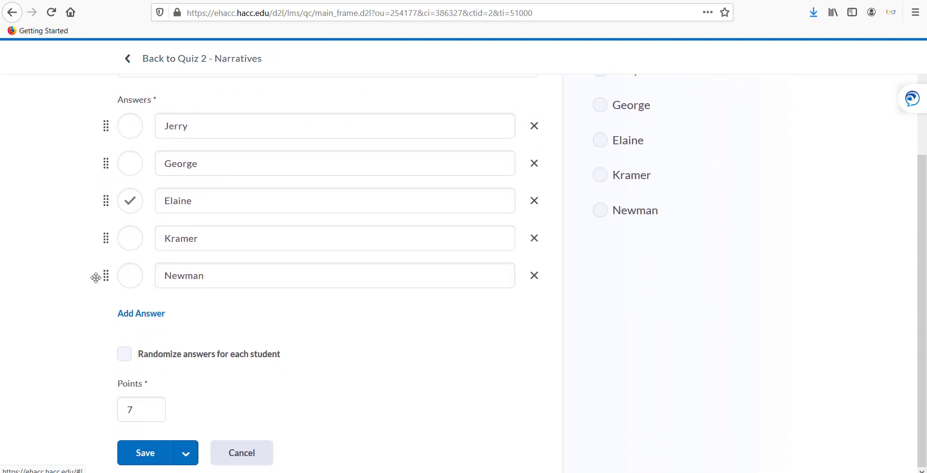
click(125, 356)
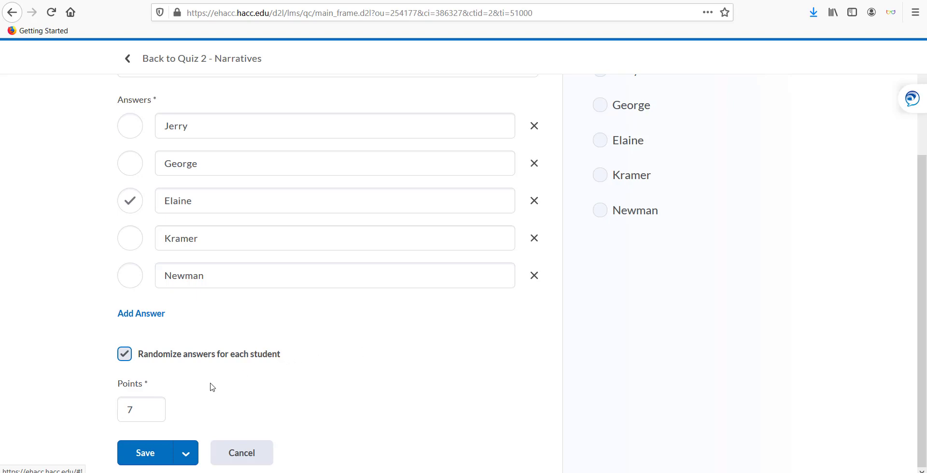
click(153, 453)
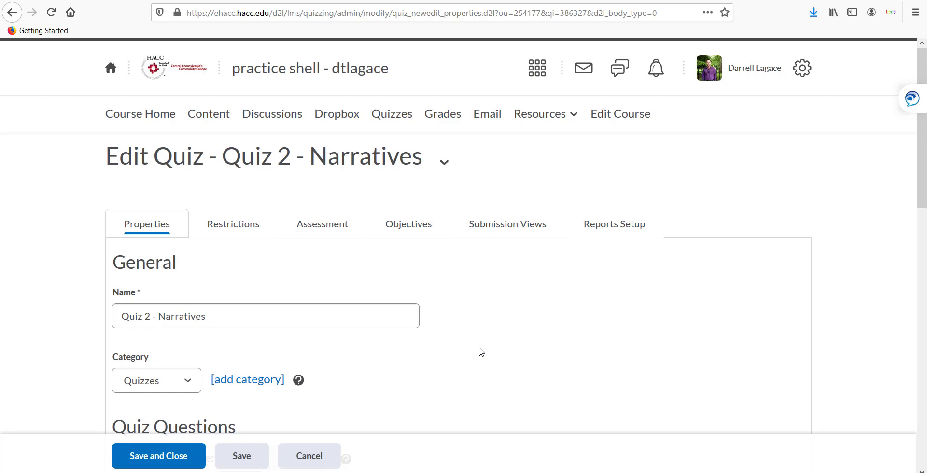
Review the three quiz questions totalling 15 points, then save and close the settings.
scroll(480, 352, down, 2)
scroll(481, 351, down, 3)
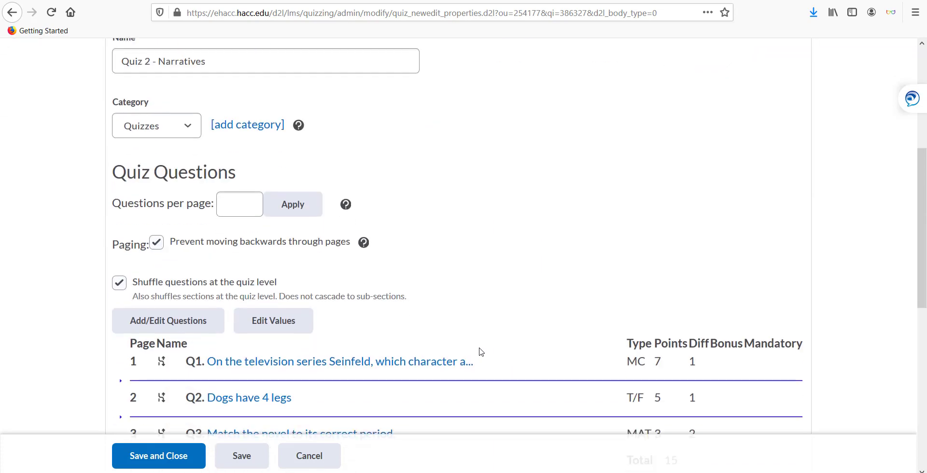
scroll(480, 351, down, 1)
right_click(195, 456)
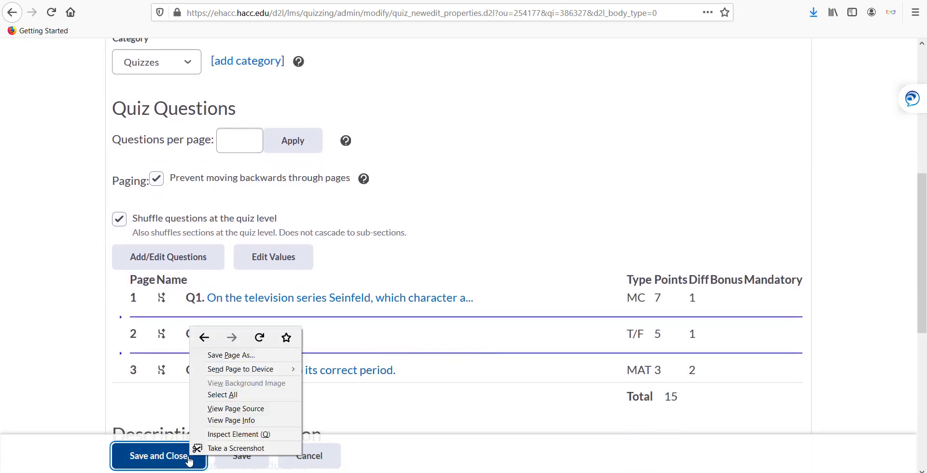